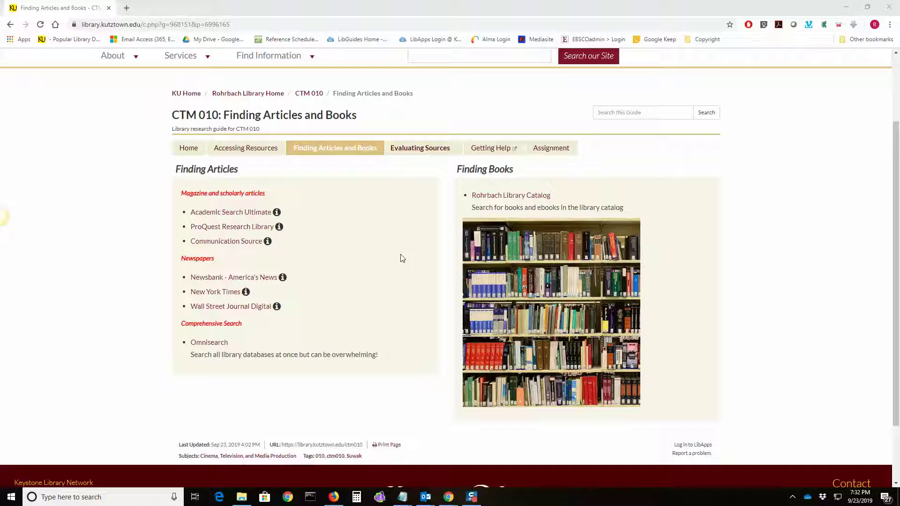
Open the Academic Search Ultimate database from the course guide and search it for "social media mental health teenagers"
{"action": "left_click", "coordinate": [262, 213]}
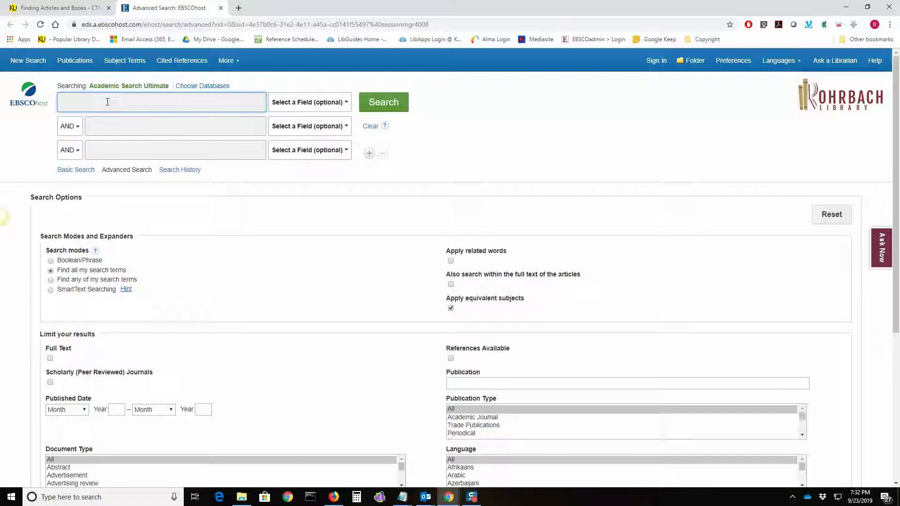
{"action": "type", "text": "social media mental health teenagers"}
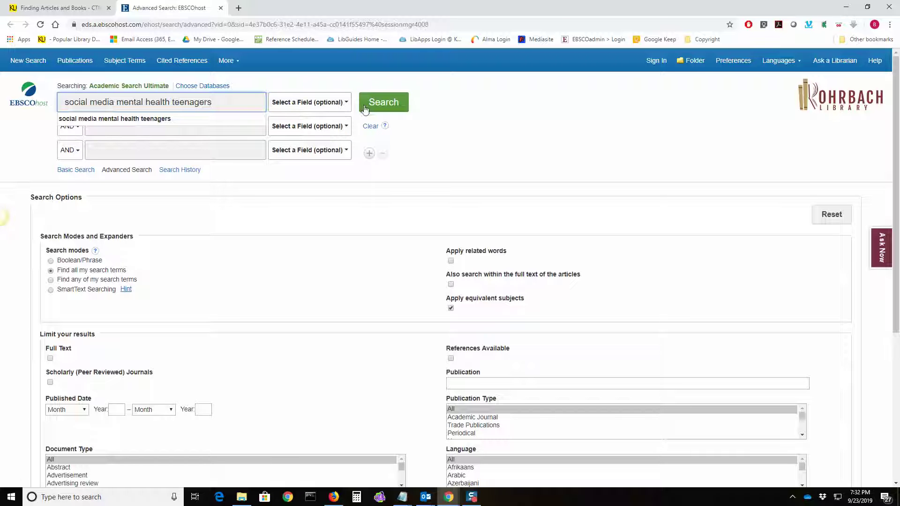
{"action": "left_click", "coordinate": [376, 107]}
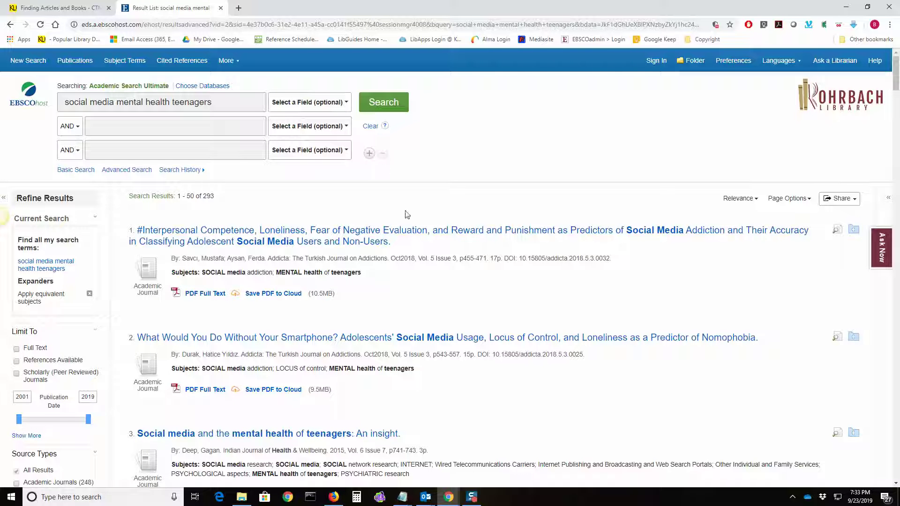
Limit the search results to publication dates from 2014 to 2019
{"action": "scroll", "coordinate": [432, 252], "scroll_direction": "down", "scroll_amount": 1}
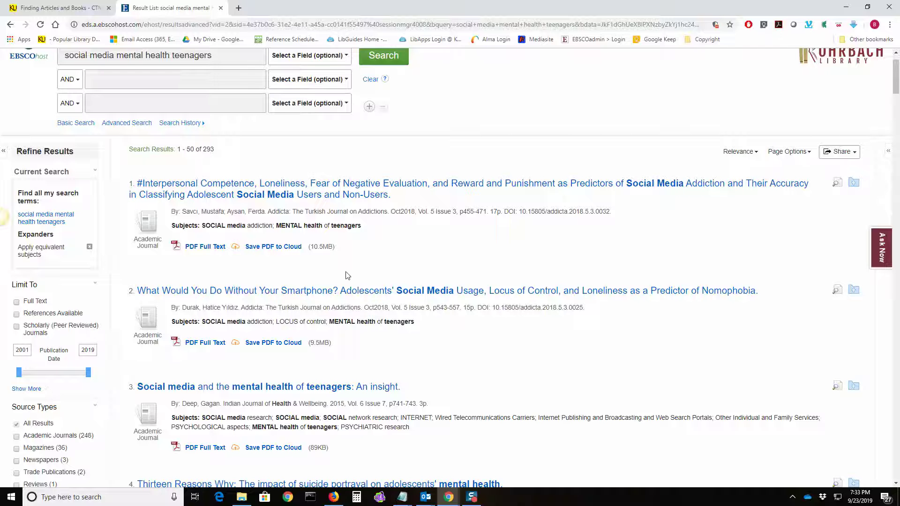
{"action": "scroll", "coordinate": [348, 275], "scroll_direction": "down", "scroll_amount": 1}
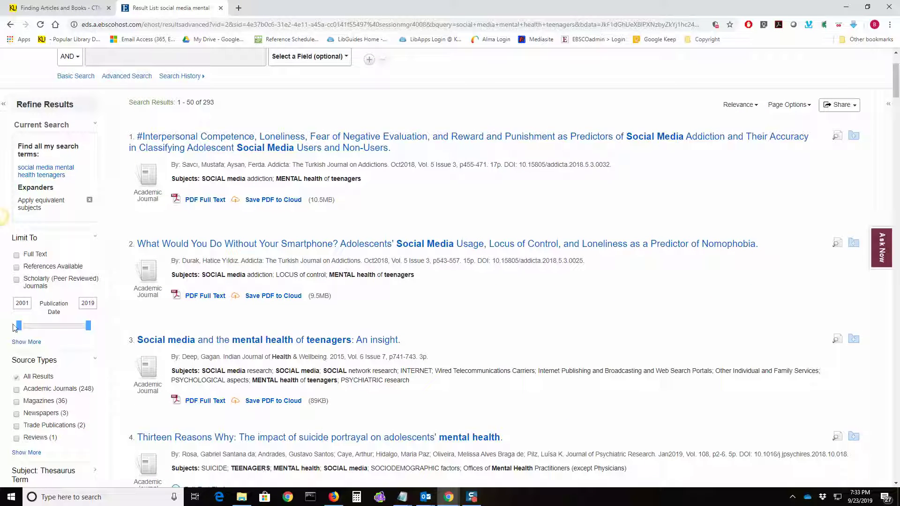
{"action": "left_click_drag", "start_coordinate": [21, 330], "coordinate": [72, 332]}
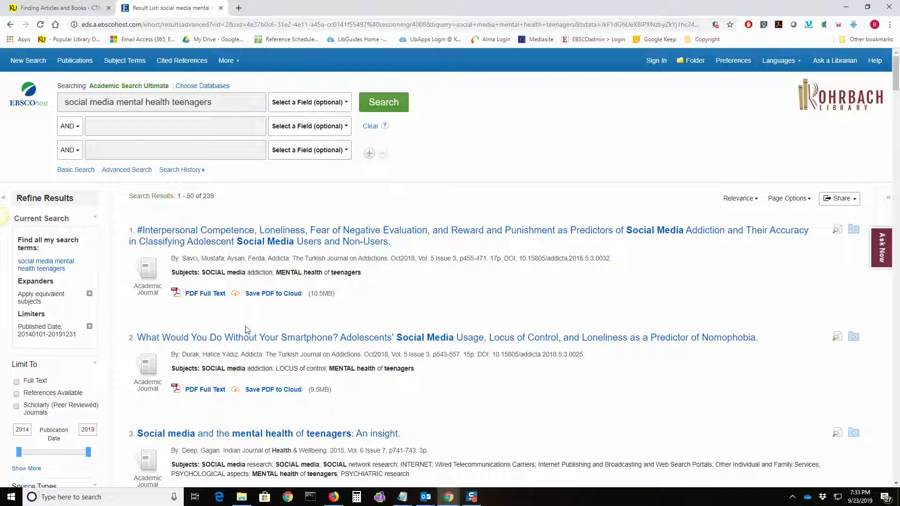
Limit the results to the Magazines source type
{"action": "scroll", "coordinate": [247, 329], "scroll_direction": "down", "scroll_amount": 2}
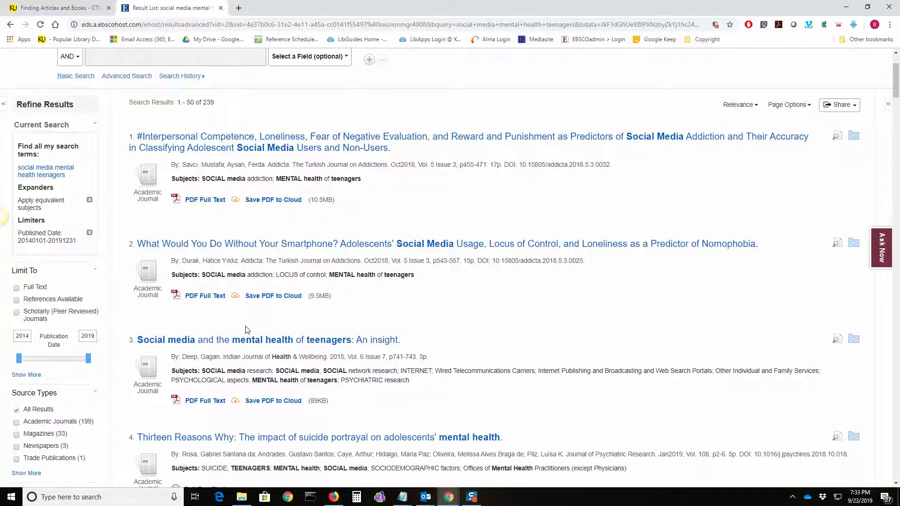
{"action": "scroll", "coordinate": [247, 330], "scroll_direction": "down", "scroll_amount": 1}
{"action": "scroll", "coordinate": [246, 327], "scroll_direction": "down", "scroll_amount": 1}
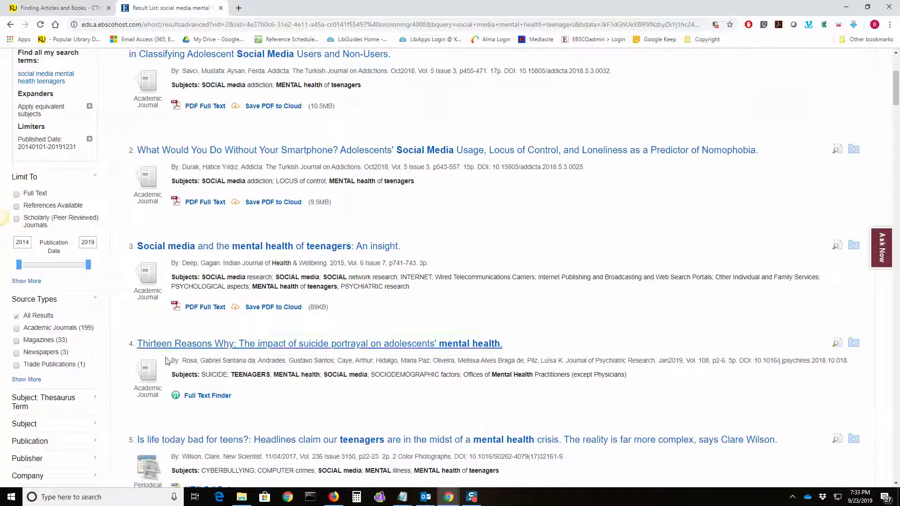
{"action": "left_click", "coordinate": [17, 342]}
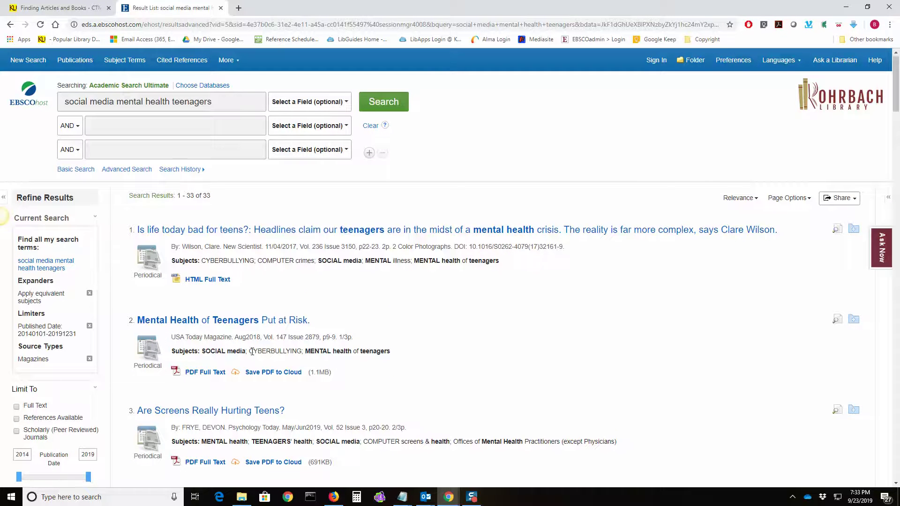
Look over the magazine results and remove the Magazines source type limit from the current search
{"action": "scroll", "coordinate": [252, 352], "scroll_direction": "down", "scroll_amount": 2}
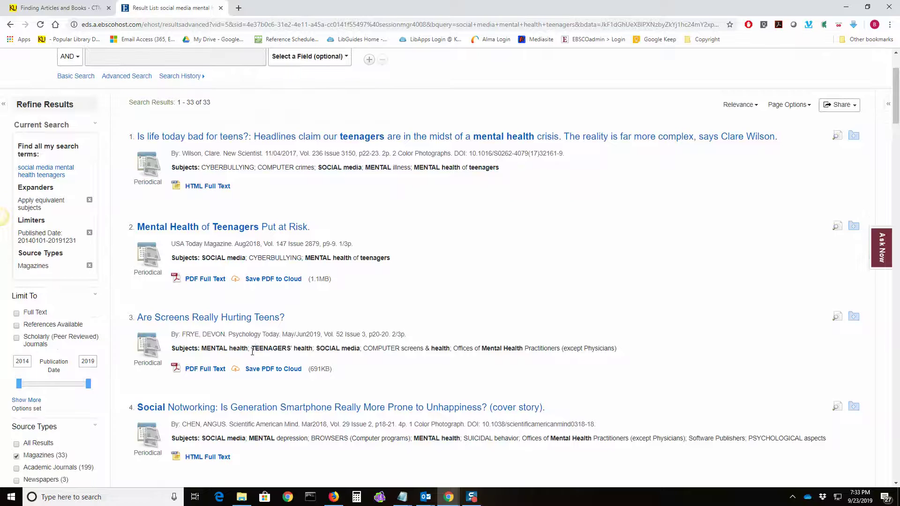
{"action": "scroll", "coordinate": [253, 352], "scroll_direction": "down", "scroll_amount": 1}
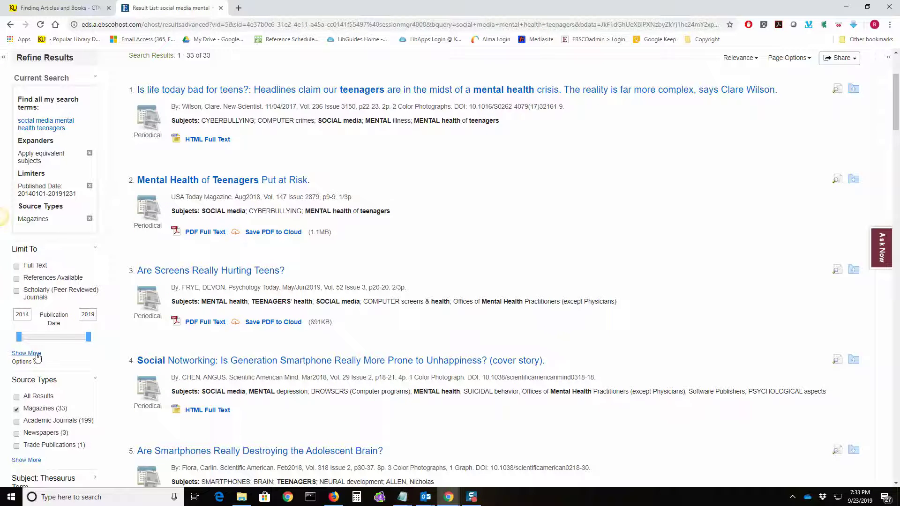
{"action": "scroll", "coordinate": [38, 358], "scroll_direction": "up", "scroll_amount": 1}
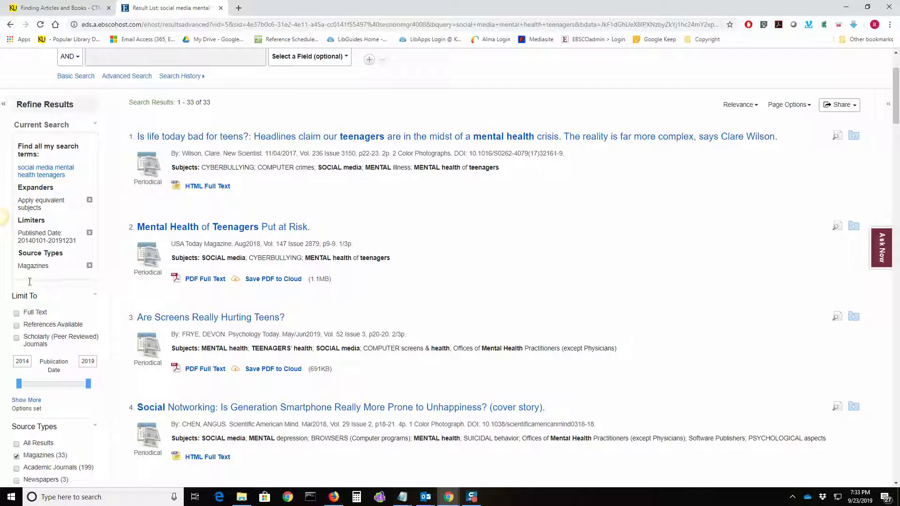
{"action": "left_click", "coordinate": [90, 266]}
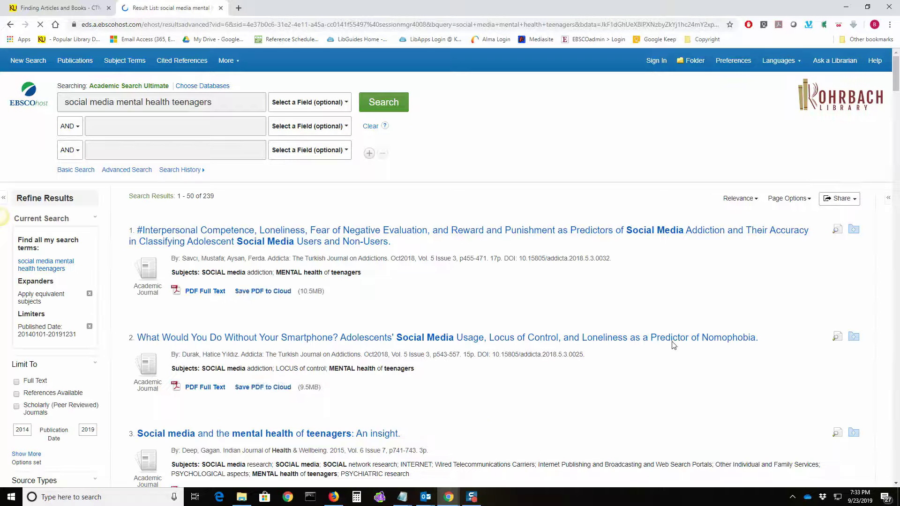
Review the full-text links of the first few results and view the cloud-saving options for the first article's PDF
{"action": "scroll", "coordinate": [538, 356], "scroll_direction": "down", "scroll_amount": 2}
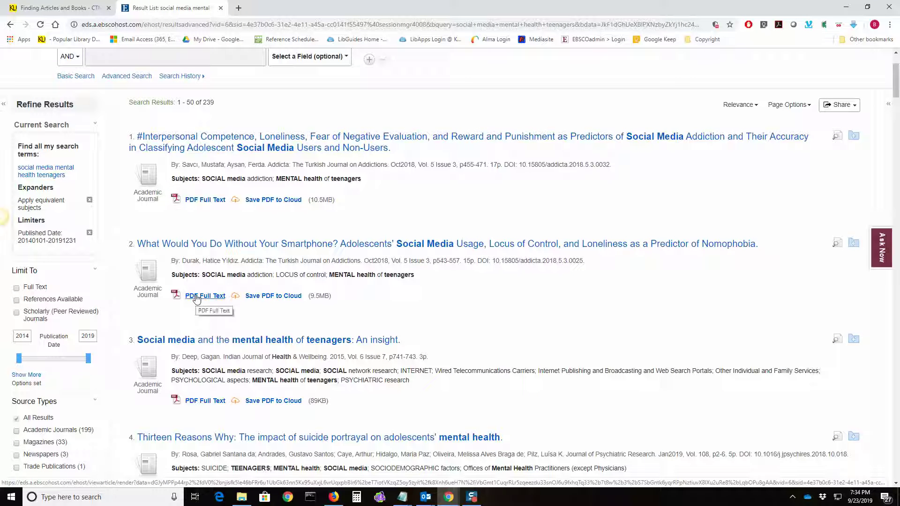
{"action": "scroll", "coordinate": [199, 244], "scroll_direction": "down", "scroll_amount": 2}
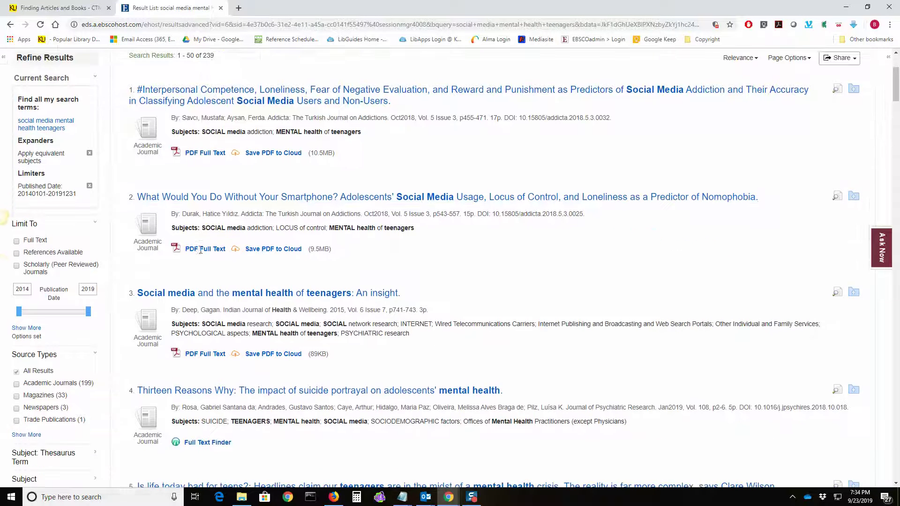
{"action": "scroll", "coordinate": [200, 254], "scroll_direction": "down", "scroll_amount": 2}
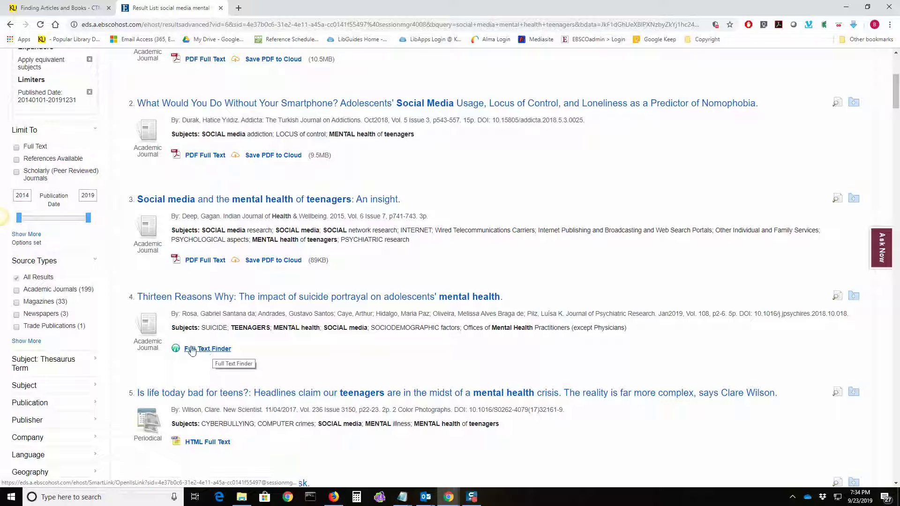
{"action": "scroll", "coordinate": [330, 349], "scroll_direction": "up", "scroll_amount": 2}
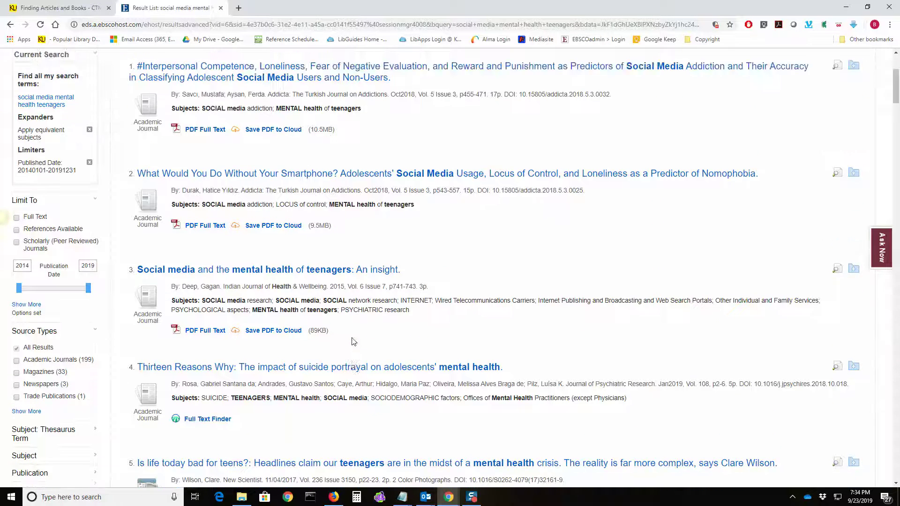
{"action": "scroll", "coordinate": [330, 350], "scroll_direction": "up", "scroll_amount": 2}
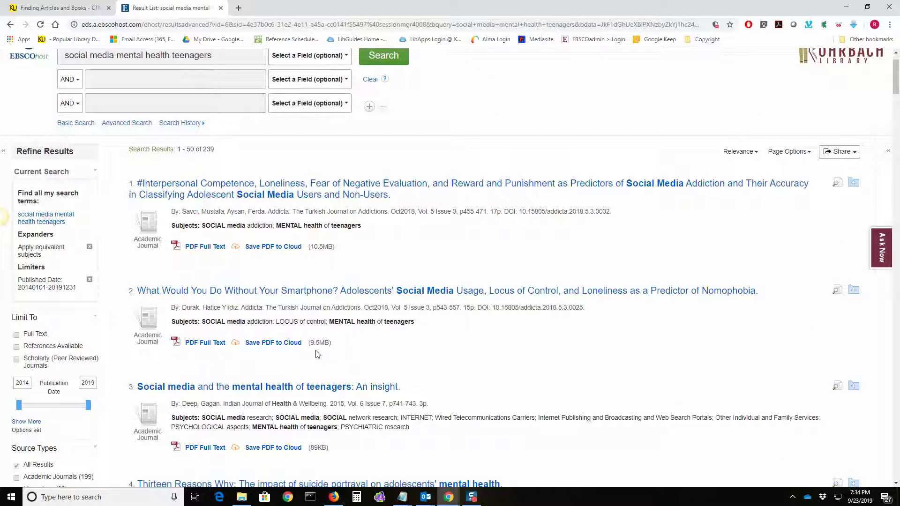
{"action": "left_click", "coordinate": [280, 249]}
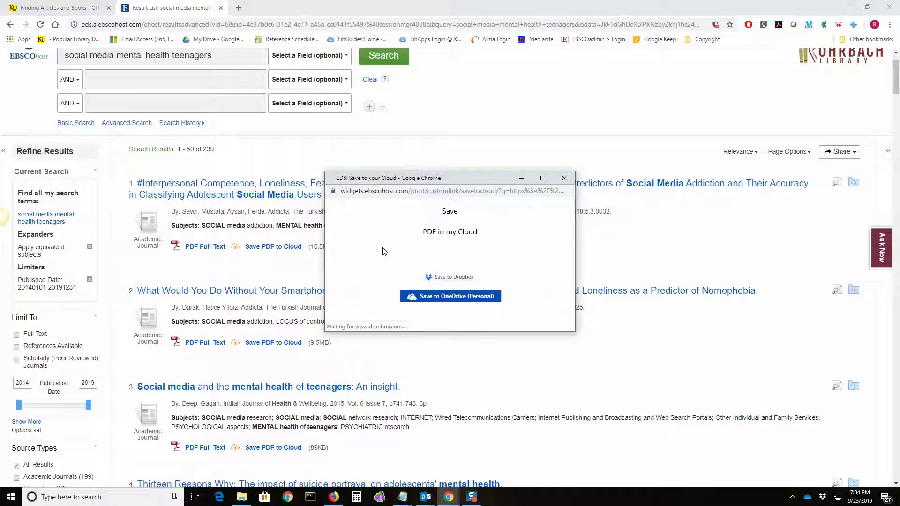
{"action": "left_click", "coordinate": [565, 178]}
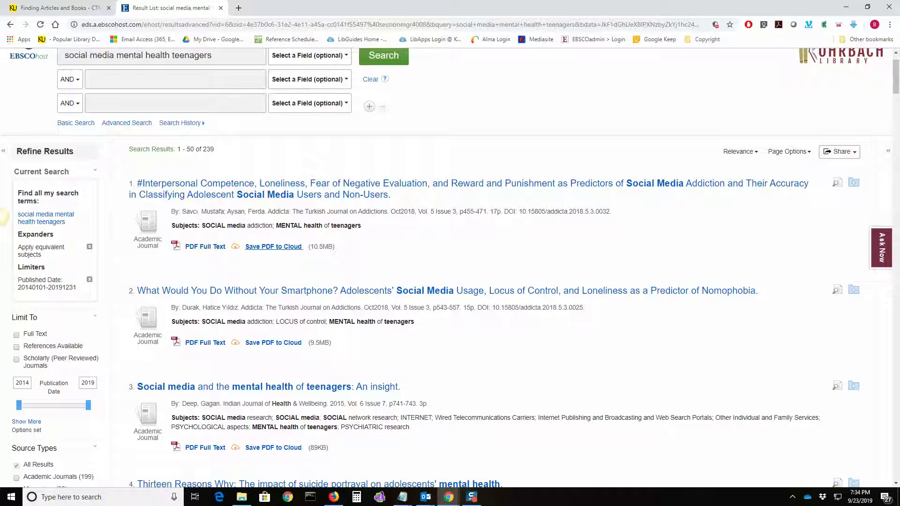
Open the detailed record of the first article, about interpersonal competence and loneliness, and read through its abstract
{"action": "left_click", "coordinate": [349, 193]}
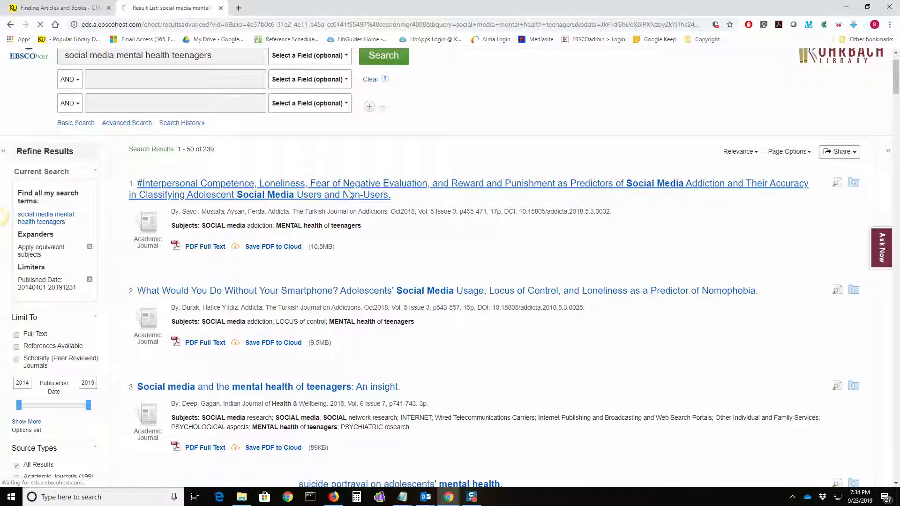
{"action": "scroll", "coordinate": [394, 320], "scroll_direction": "down", "scroll_amount": 1}
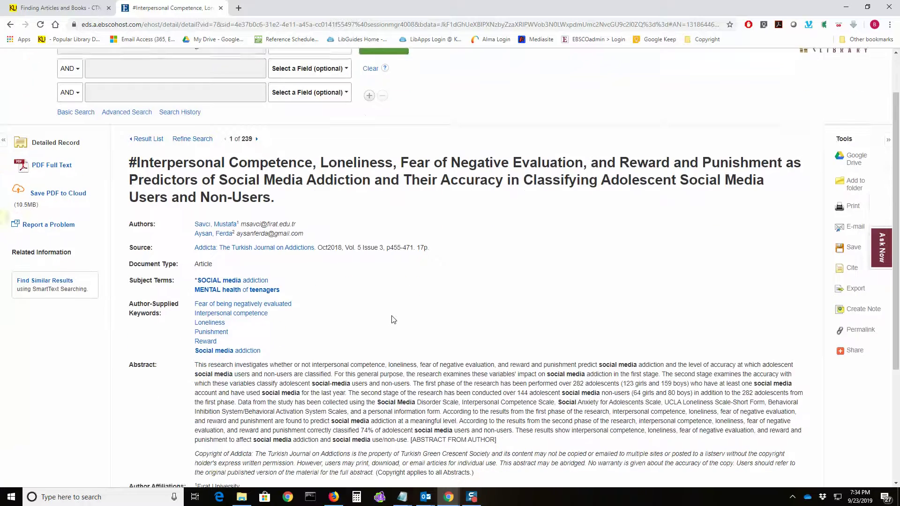
{"action": "scroll", "coordinate": [394, 320], "scroll_direction": "down", "scroll_amount": 2}
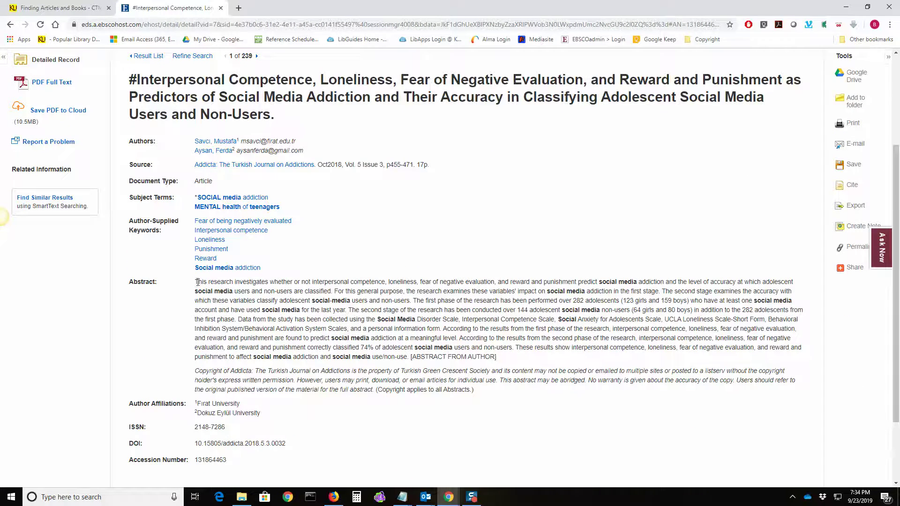
{"action": "left_click_drag", "start_coordinate": [198, 282], "coordinate": [532, 360]}
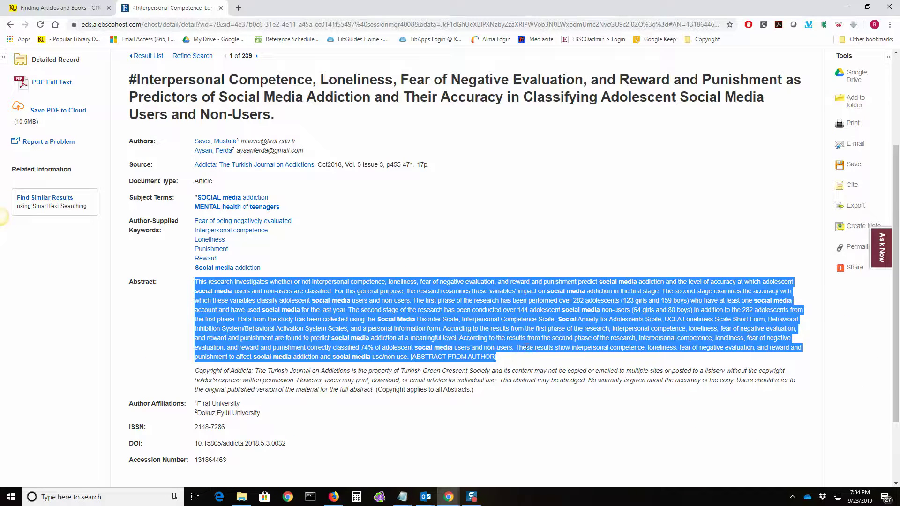
{"action": "left_click", "coordinate": [527, 340]}
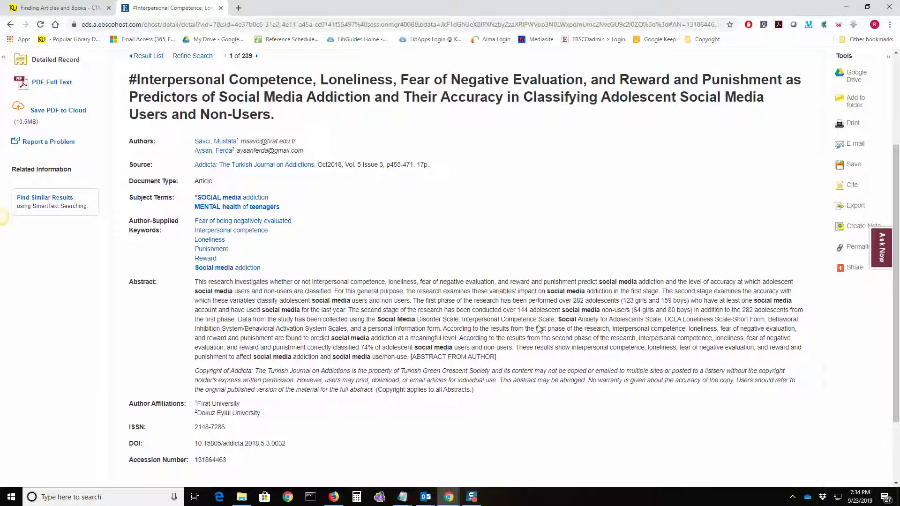
Display the article's citation formats, look through the different styles, and return to the result list
{"action": "scroll", "coordinate": [541, 329], "scroll_direction": "up", "scroll_amount": 1}
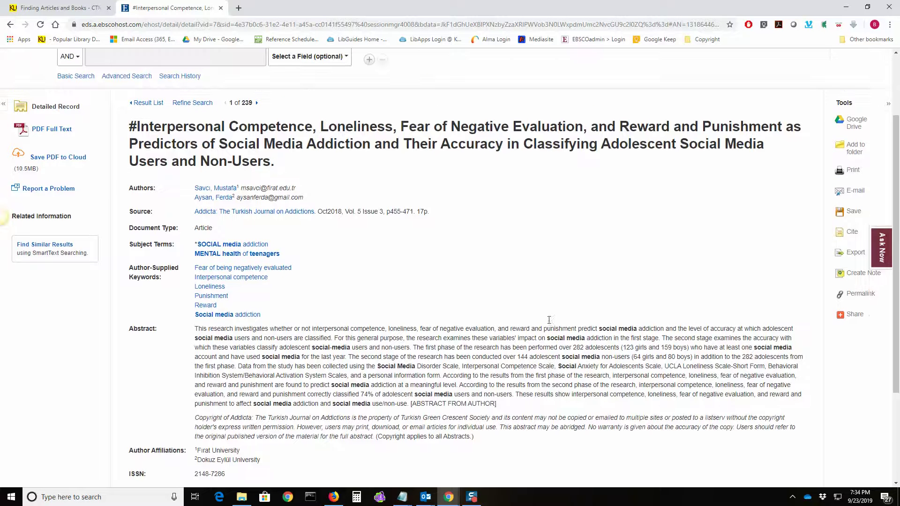
{"action": "left_click", "coordinate": [852, 233]}
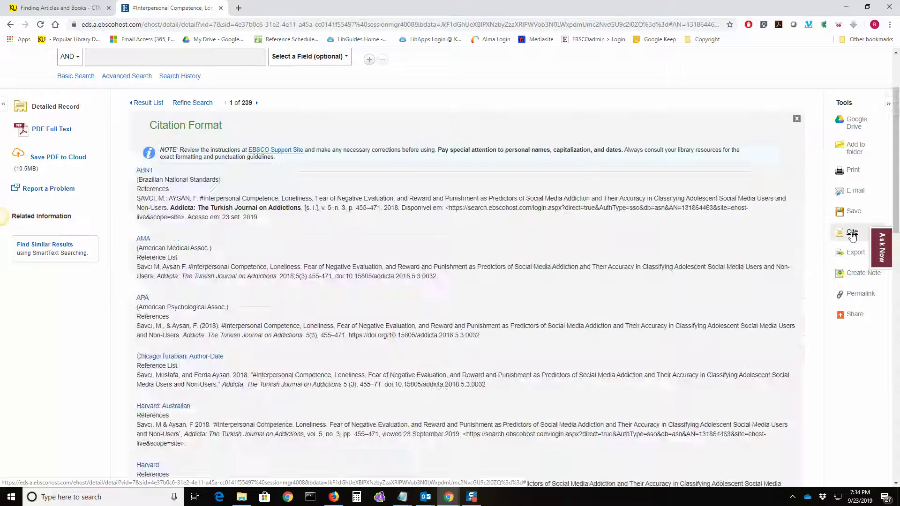
{"action": "scroll", "coordinate": [406, 248], "scroll_direction": "down", "scroll_amount": 3}
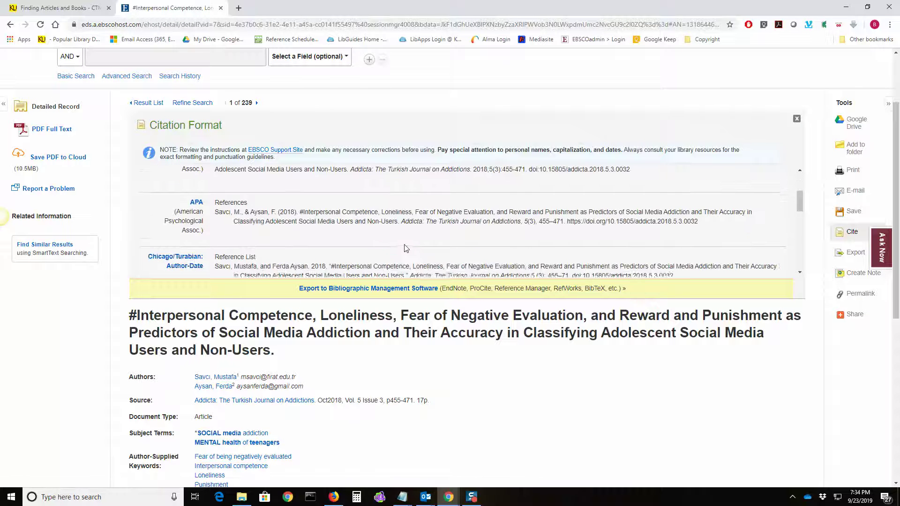
{"action": "scroll", "coordinate": [406, 248], "scroll_direction": "down", "scroll_amount": 1}
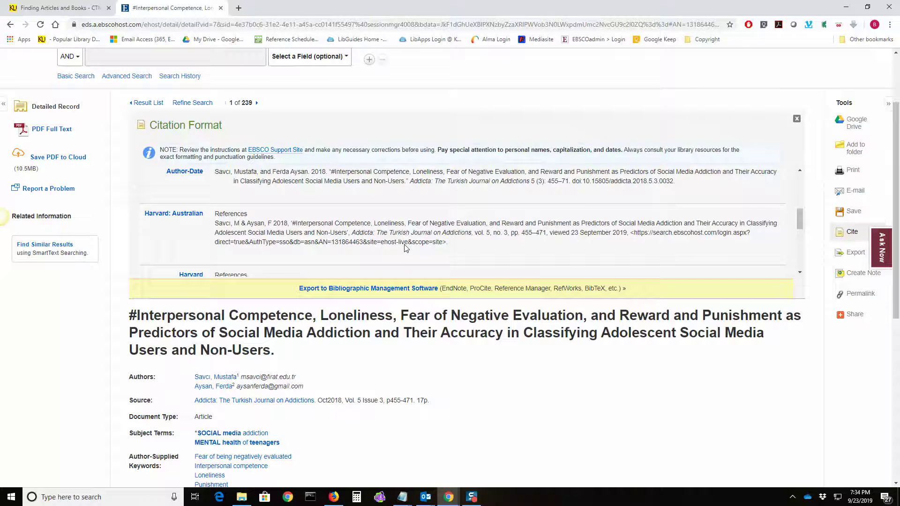
{"action": "scroll", "coordinate": [406, 248], "scroll_direction": "up", "scroll_amount": 3}
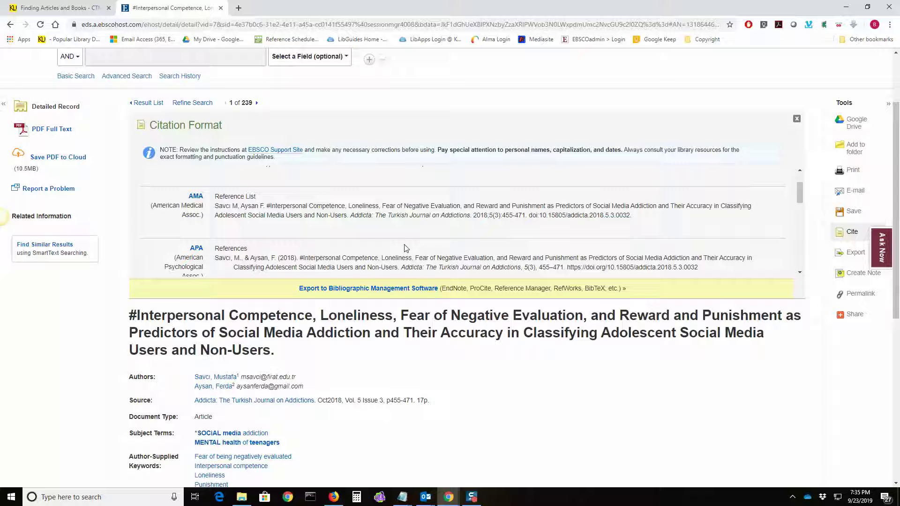
{"action": "left_click", "coordinate": [149, 103]}
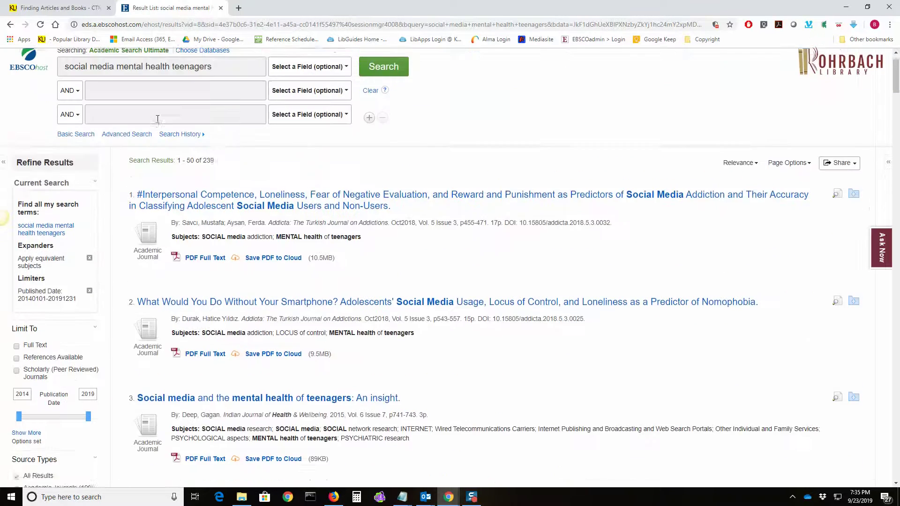
Open ProQuest Research Library from the CTM 010 guide and search it for "social media mental health teenagers"
{"action": "left_click", "coordinate": [75, 9]}
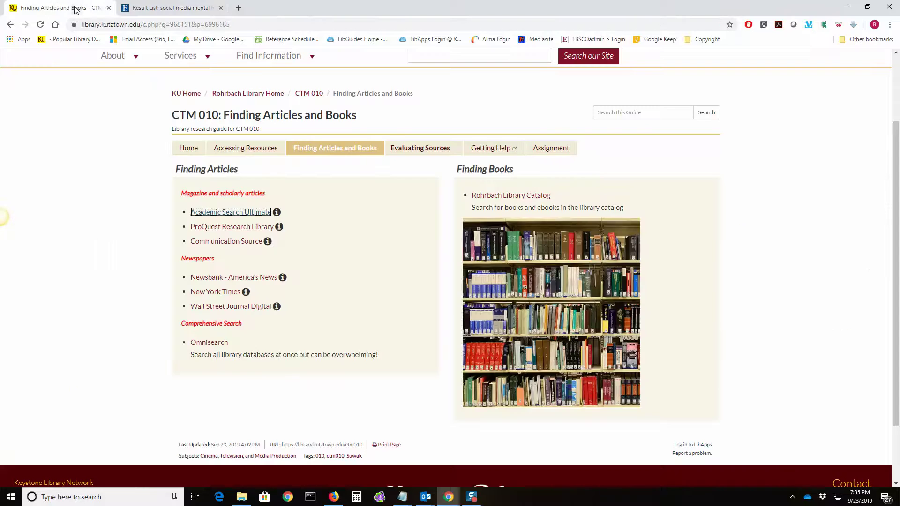
{"action": "left_click", "coordinate": [352, 207]}
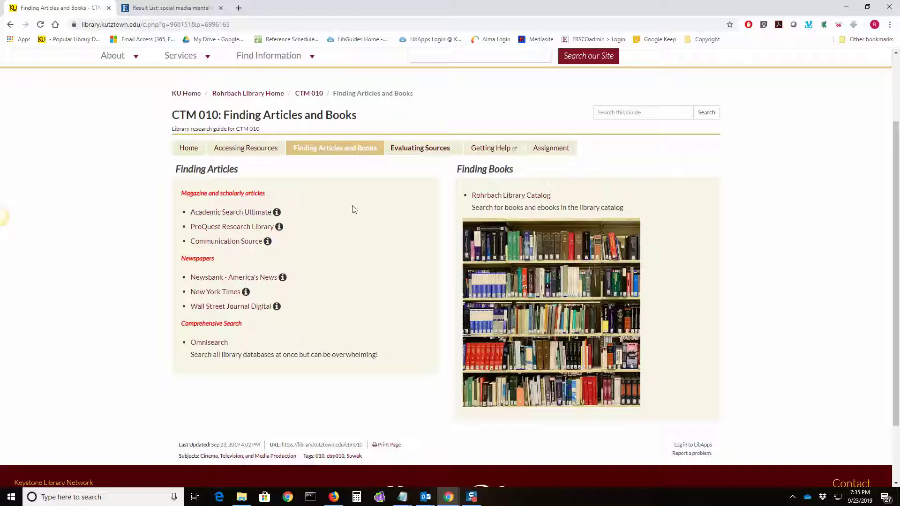
{"action": "left_click", "coordinate": [255, 228]}
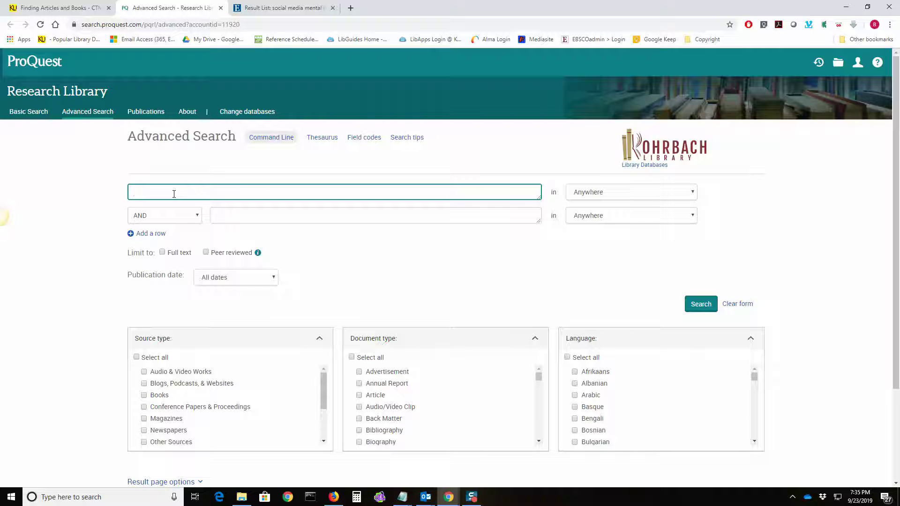
{"action": "type", "text": "social media mental health teenagers"}
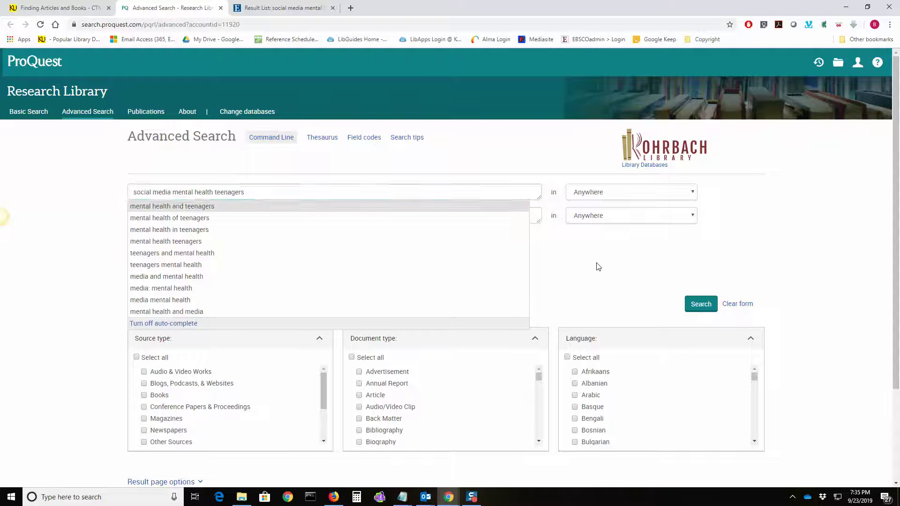
{"action": "left_click", "coordinate": [701, 304]}
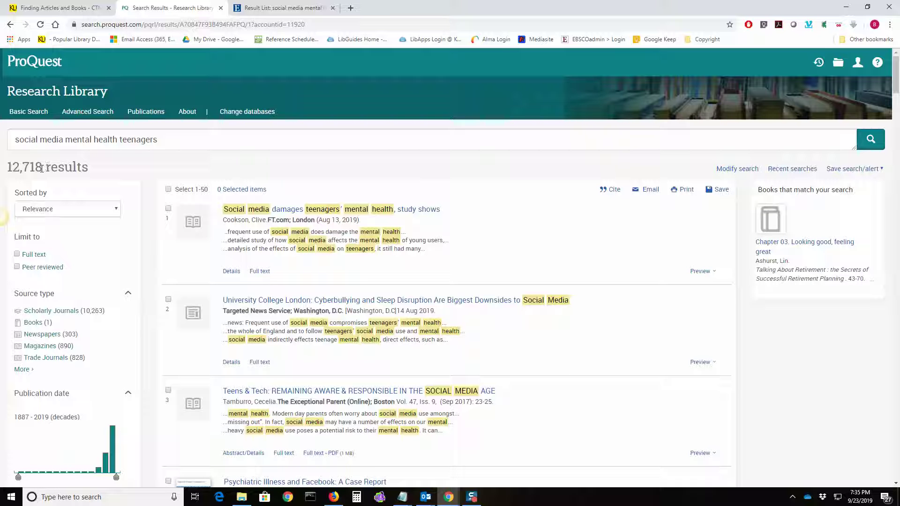
Check the number of ProQuest results and look over the first articles in the list
{"action": "left_click_drag", "start_coordinate": [43, 168], "coordinate": [5, 167]}
{"action": "left_click", "coordinate": [71, 170]}
{"action": "scroll", "coordinate": [70, 202], "scroll_direction": "down", "scroll_amount": 1}
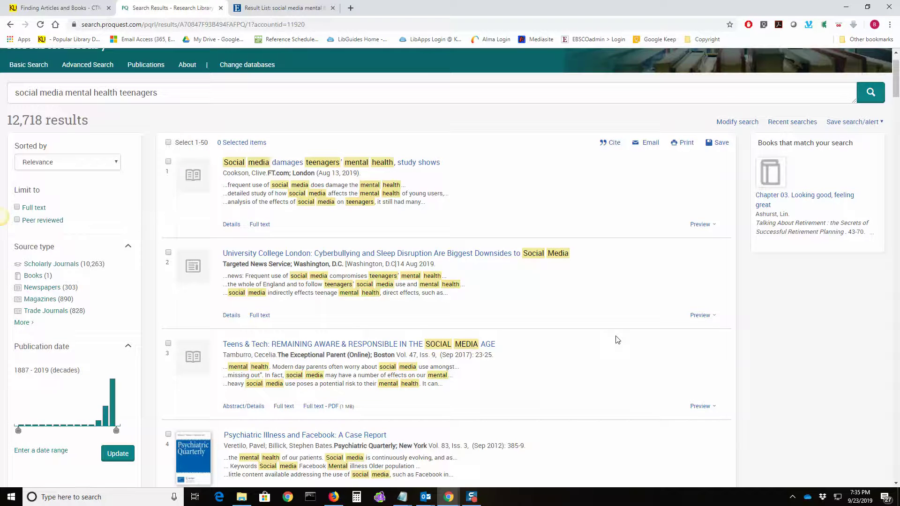
{"action": "scroll", "coordinate": [618, 340], "scroll_direction": "down", "scroll_amount": 1}
{"action": "scroll", "coordinate": [618, 340], "scroll_direction": "down", "scroll_amount": 2}
{"action": "scroll", "coordinate": [615, 341], "scroll_direction": "up", "scroll_amount": 4}
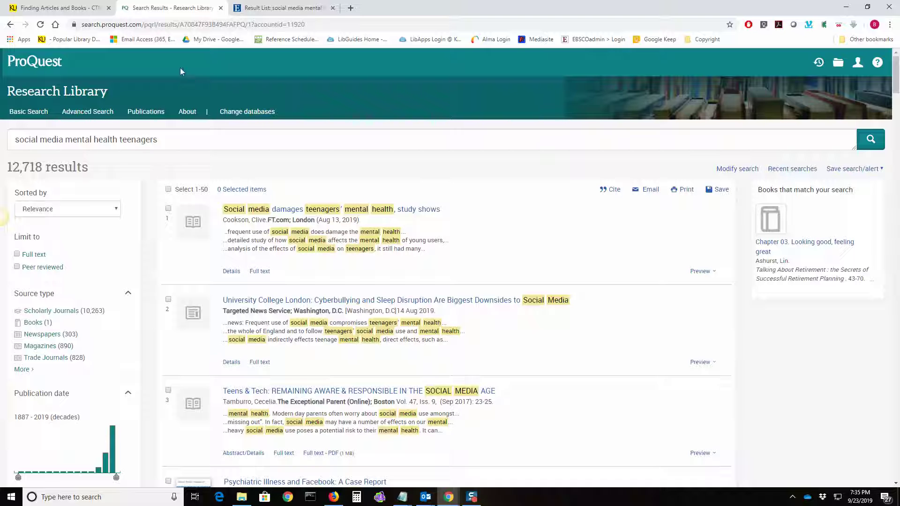
Return to the course guide, open Communication Source, and search it for "social media mental health teenagers"
{"action": "left_click", "coordinate": [68, 8]}
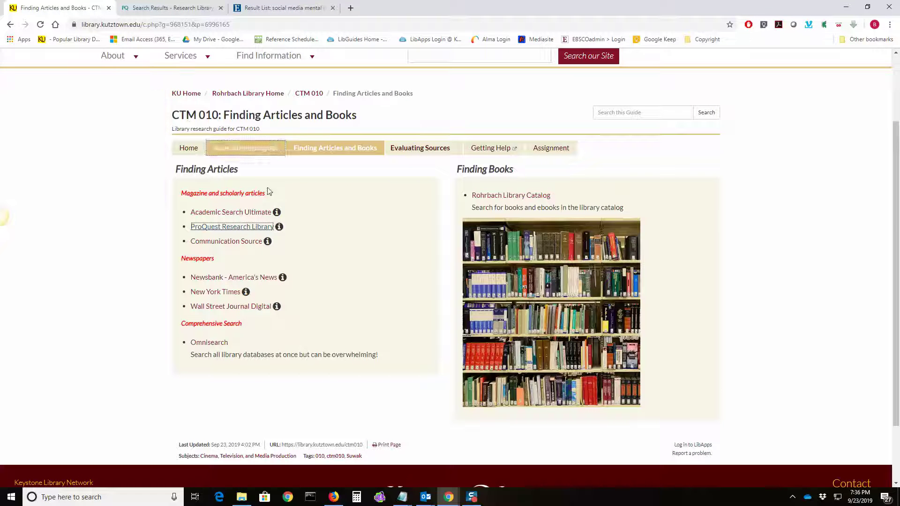
{"action": "left_click", "coordinate": [229, 245]}
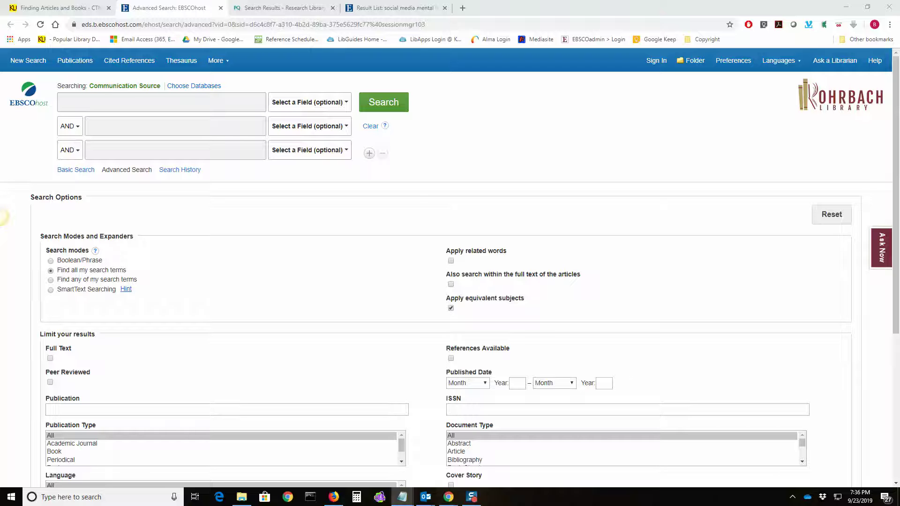
{"action": "left_click", "coordinate": [91, 104]}
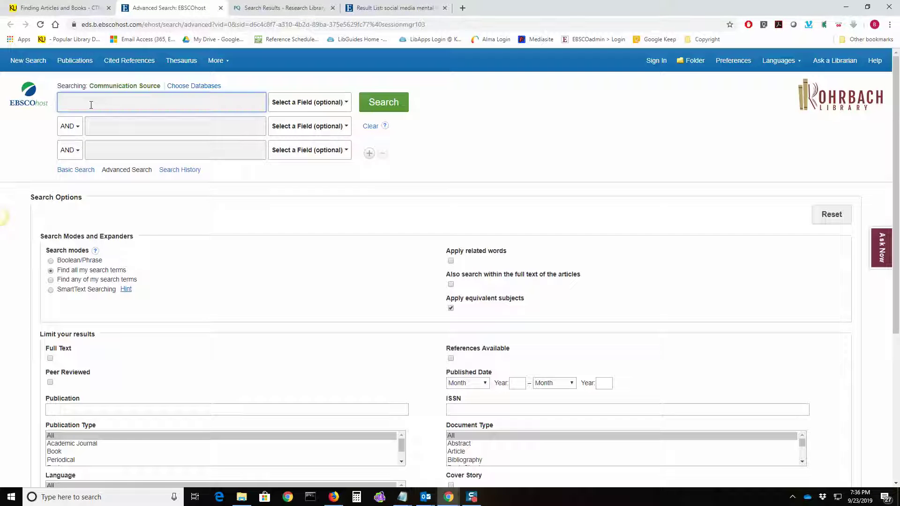
{"action": "type", "text": "social media mental health teenagers"}
{"action": "left_click", "coordinate": [383, 106]}
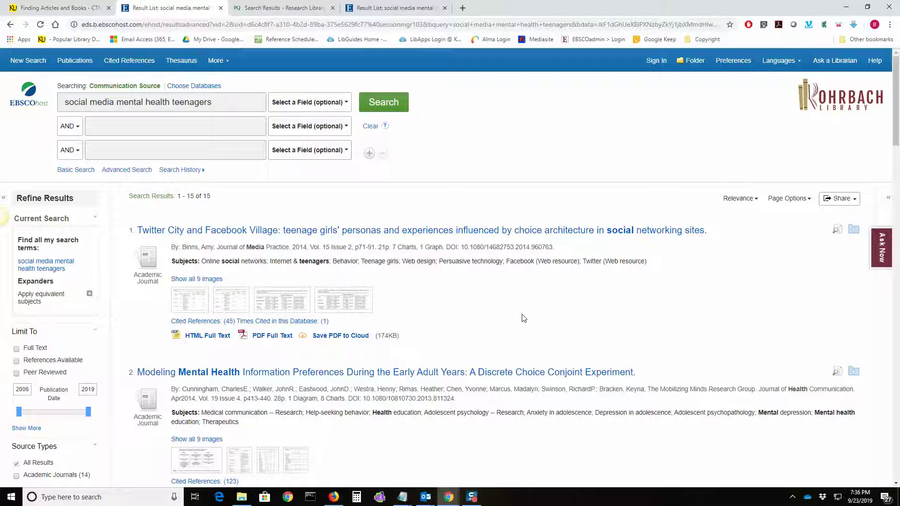
Look over the Communication Source results and check how many articles were found
{"action": "scroll", "coordinate": [182, 269], "scroll_direction": "down", "scroll_amount": 1}
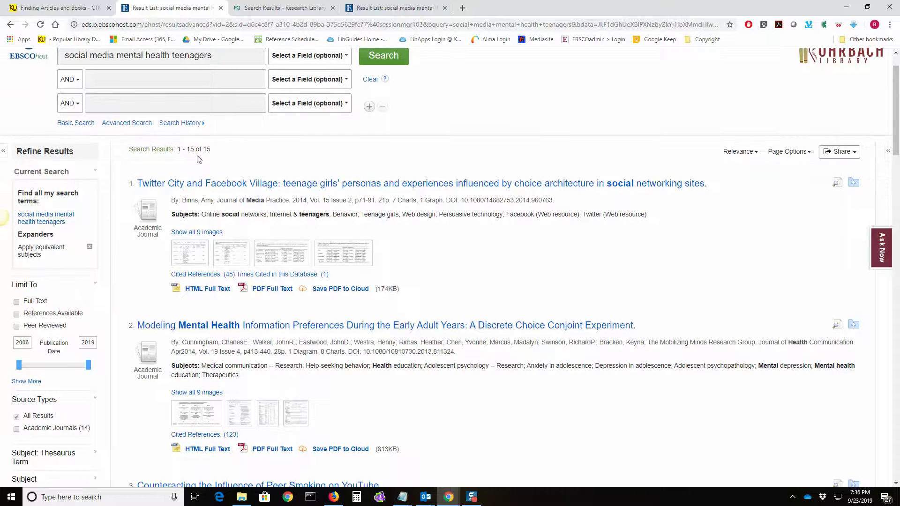
{"action": "scroll", "coordinate": [215, 159], "scroll_direction": "up", "scroll_amount": 1}
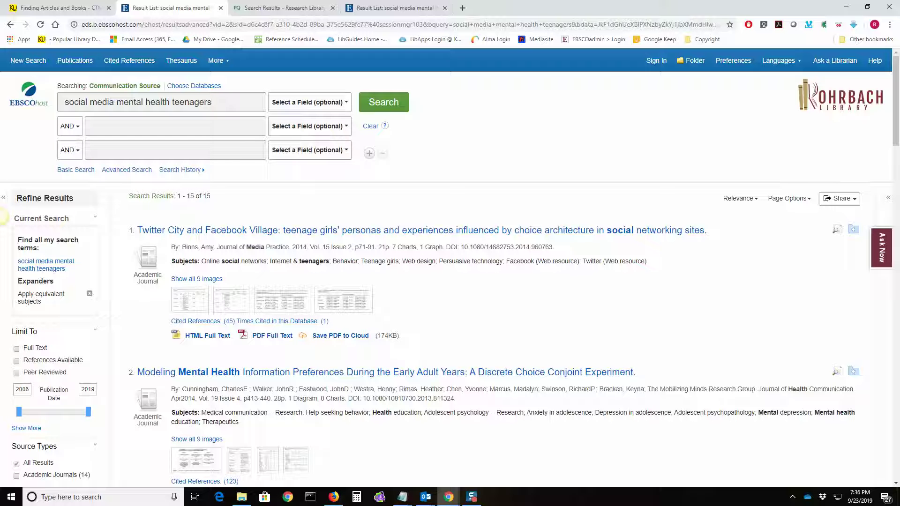
{"action": "left_click", "coordinate": [0, 217]}
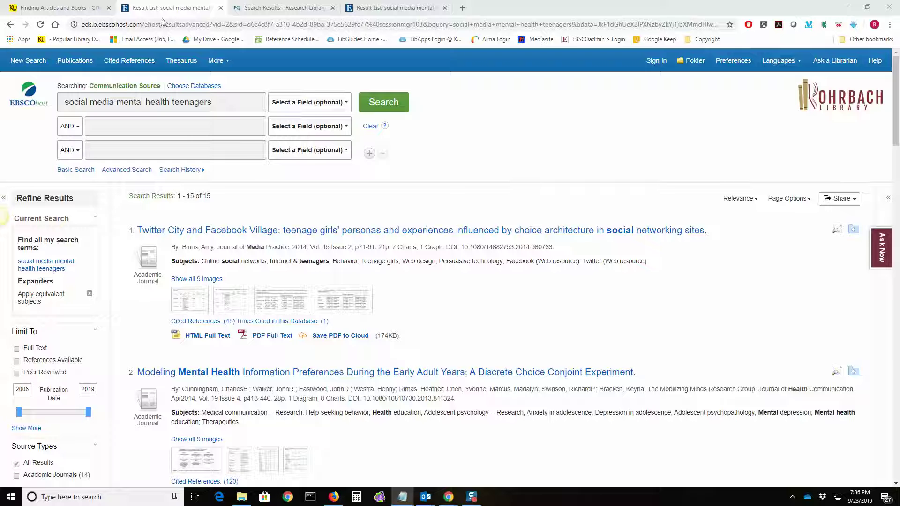
Open the Rohrbach Library Catalog from the course guide and search it for "social media mental health teenagers"
{"action": "left_click", "coordinate": [73, 11]}
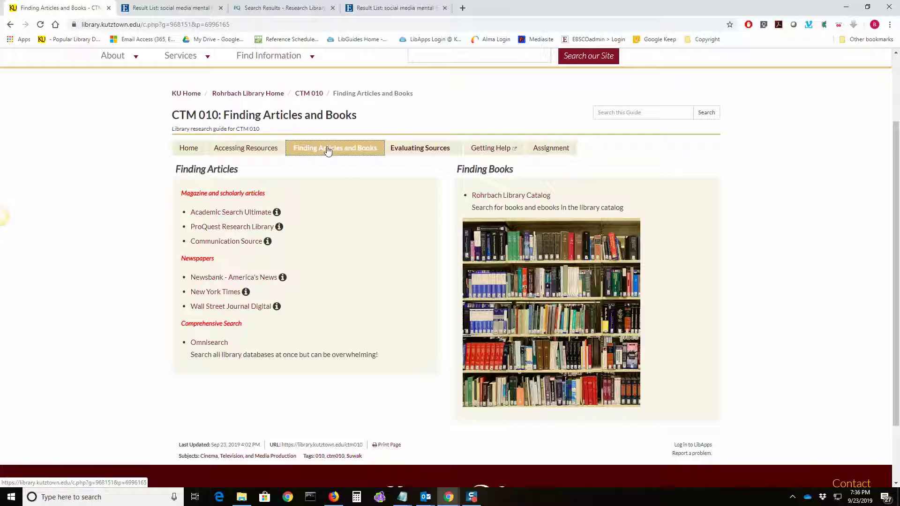
{"action": "left_click", "coordinate": [499, 200]}
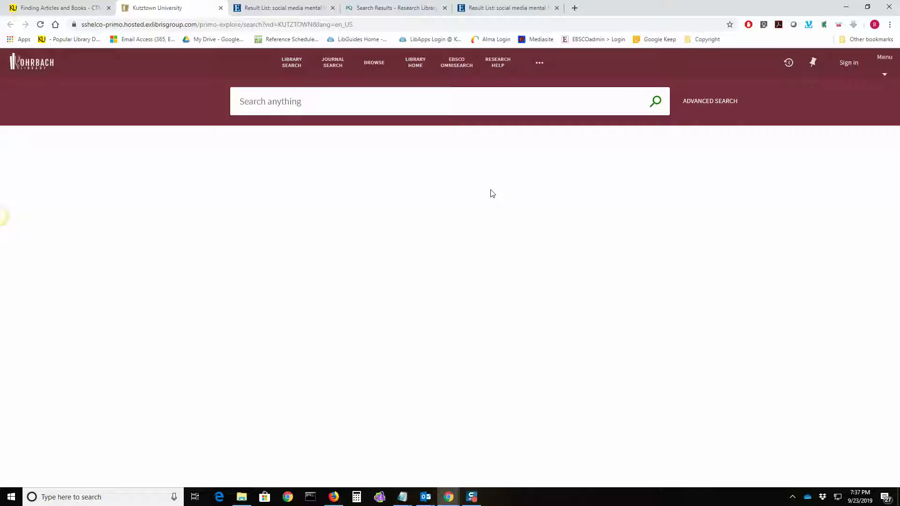
{"action": "left_click", "coordinate": [332, 100]}
{"action": "type", "text": "social media mental health teenagers"}
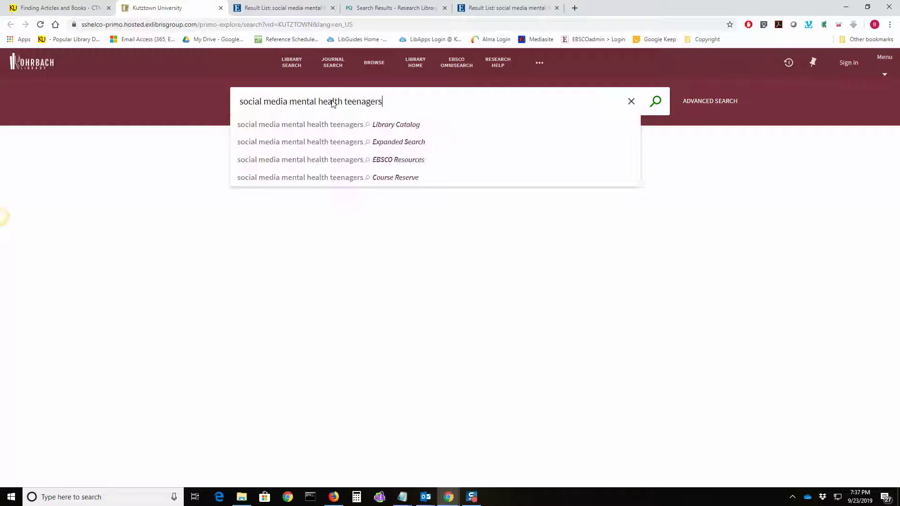
{"action": "left_click", "coordinate": [658, 104]}
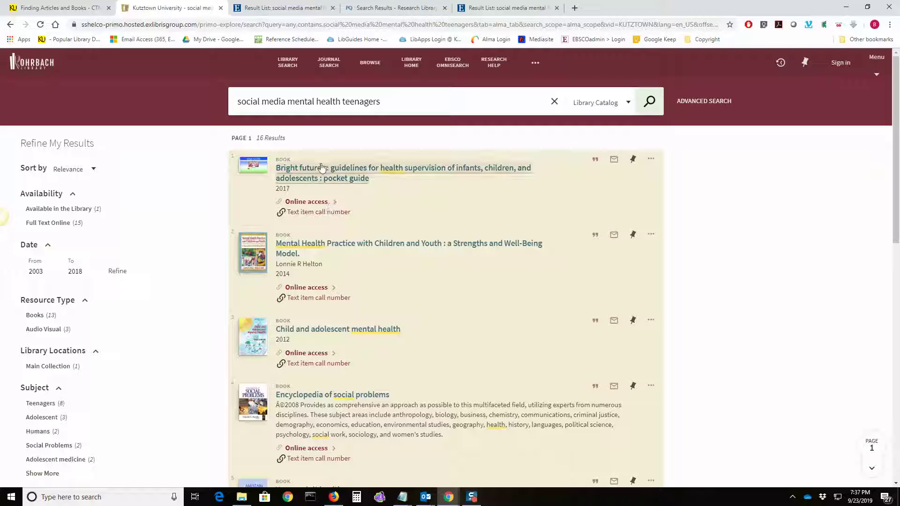
Shorten the catalog search terms to "social media" and run the search again
{"action": "left_click_drag", "start_coordinate": [285, 102], "coordinate": [388, 102]}
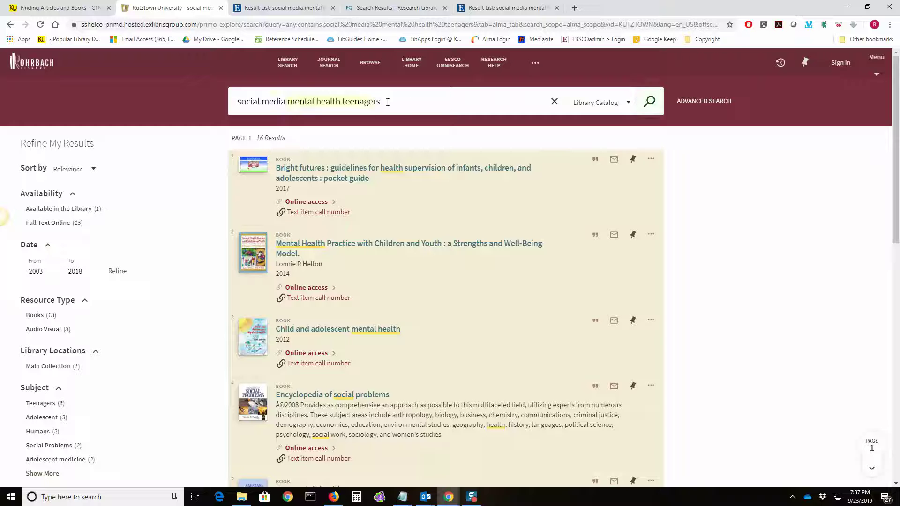
{"action": "key", "text": "BackSpace"}
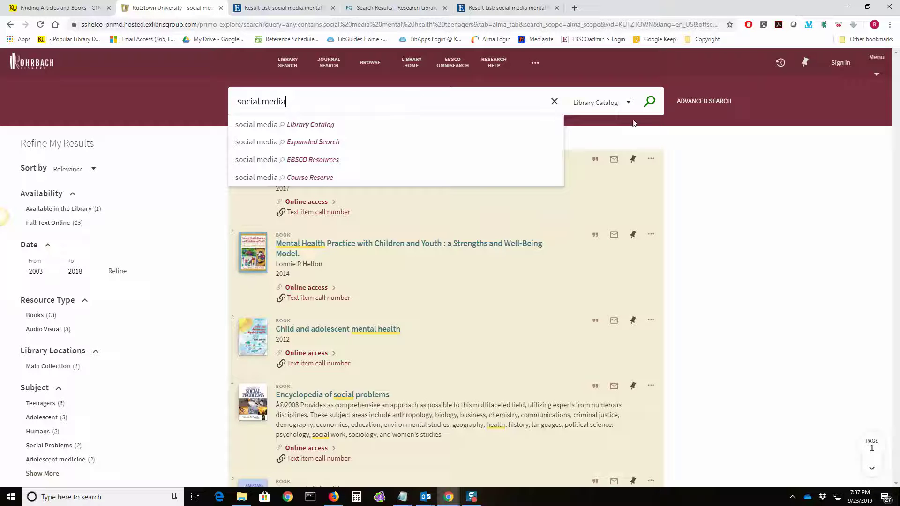
{"action": "left_click", "coordinate": [651, 103]}
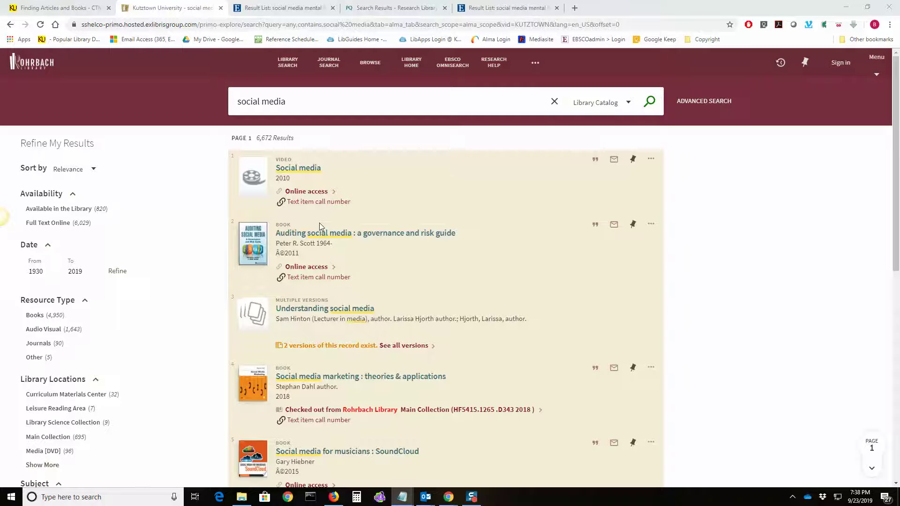
Look through the catalog results for social media, checking which titles offer online access or are in the library
{"action": "scroll", "coordinate": [319, 223], "scroll_direction": "down", "scroll_amount": 1}
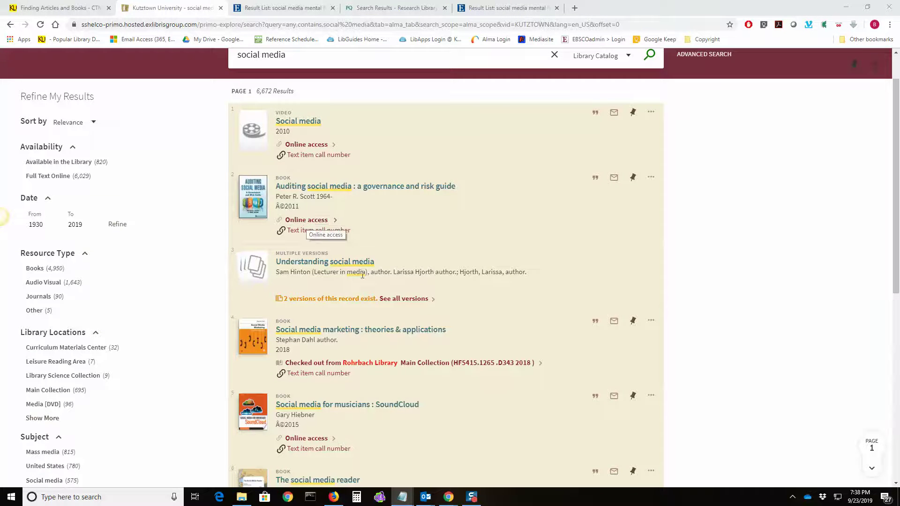
{"action": "scroll", "coordinate": [329, 281], "scroll_direction": "down", "scroll_amount": 1}
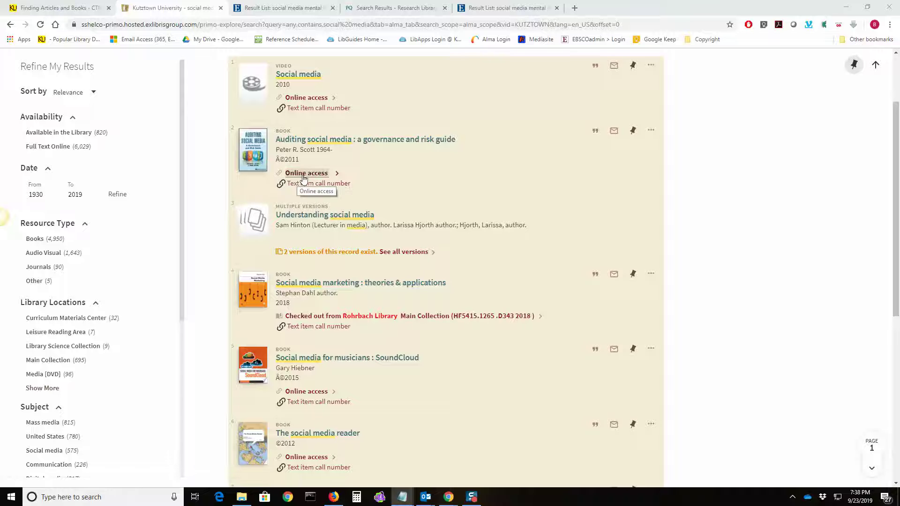
{"action": "scroll", "coordinate": [368, 268], "scroll_direction": "down", "scroll_amount": 2}
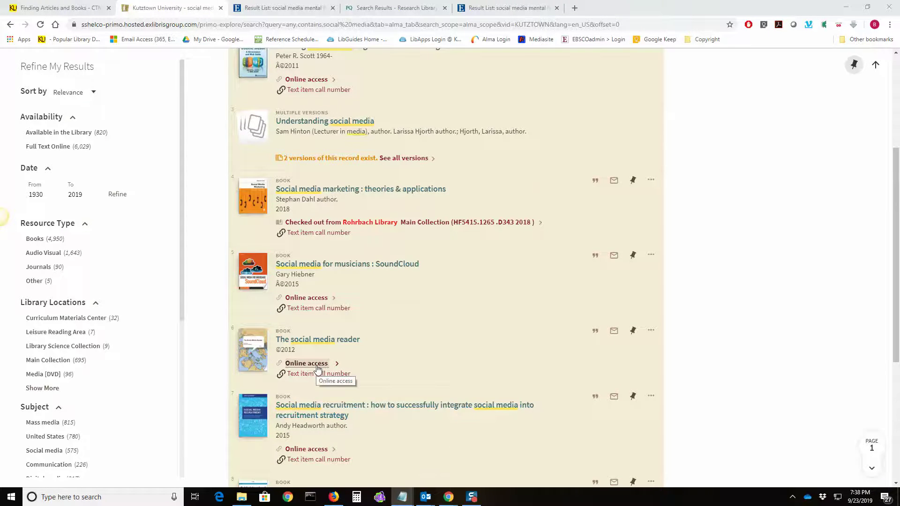
{"action": "scroll", "coordinate": [320, 370], "scroll_direction": "down", "scroll_amount": 1}
{"action": "scroll", "coordinate": [316, 305], "scroll_direction": "up", "scroll_amount": 3}
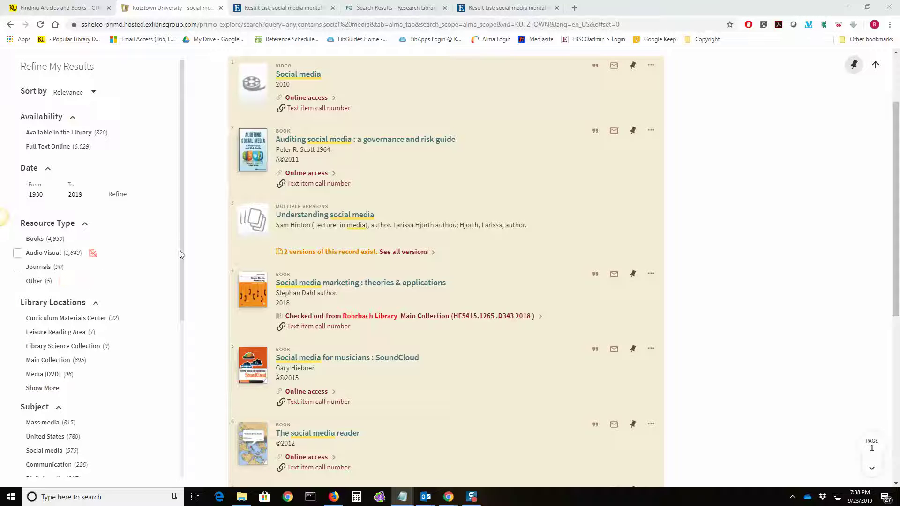
Filter the catalog results to the Main Collection library location
{"action": "left_click_drag", "start_coordinate": [182, 250], "coordinate": [183, 221]}
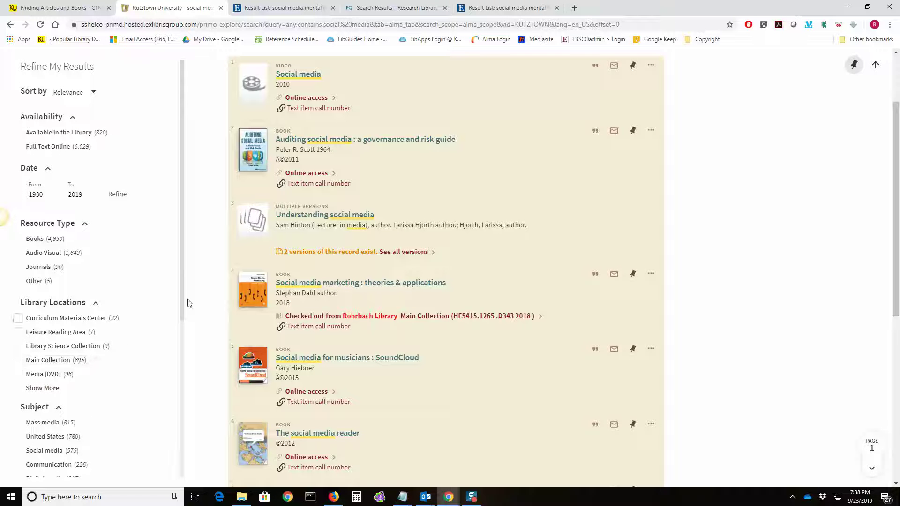
{"action": "left_click_drag", "start_coordinate": [182, 301], "coordinate": [178, 403]}
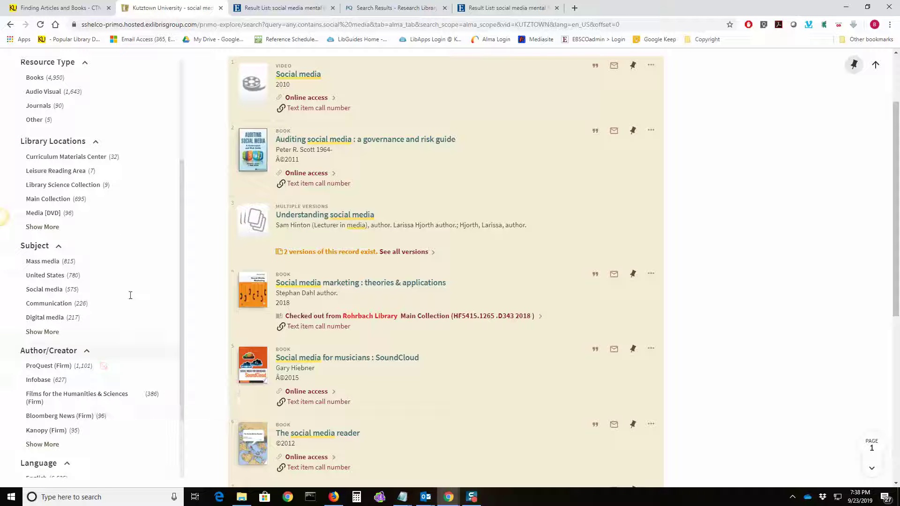
{"action": "left_click", "coordinate": [19, 200]}
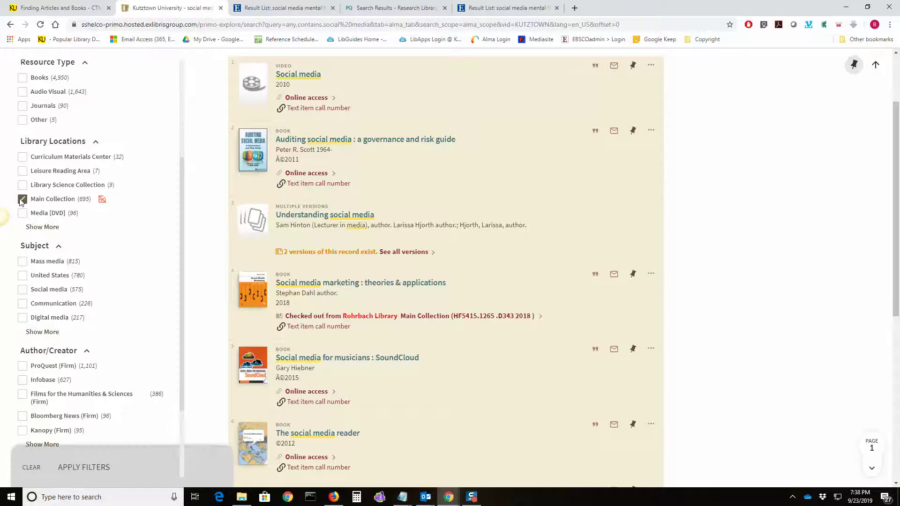
{"action": "left_click", "coordinate": [84, 468]}
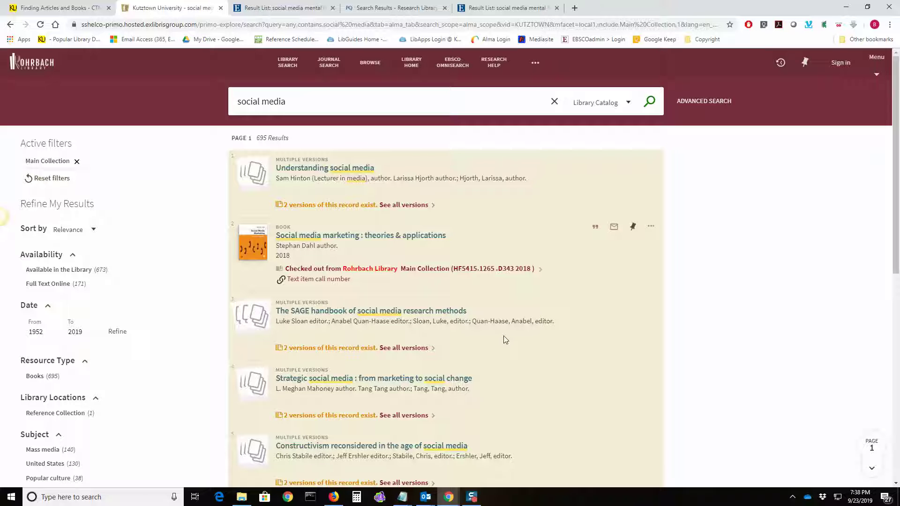
Review the availability and call numbers of the Main Collection books, and return to the Finding Articles and Books guide page
{"action": "scroll", "coordinate": [504, 338], "scroll_direction": "down", "scroll_amount": 1}
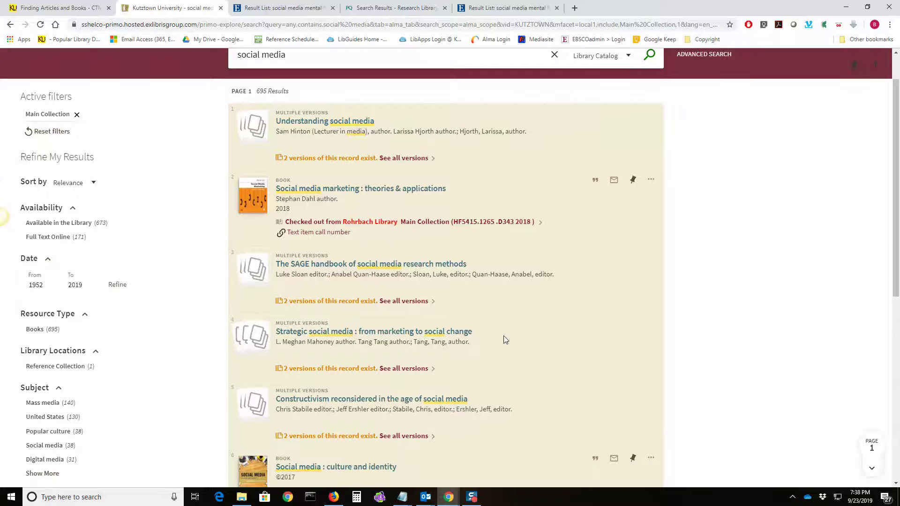
{"action": "scroll", "coordinate": [504, 339], "scroll_direction": "down", "scroll_amount": 1}
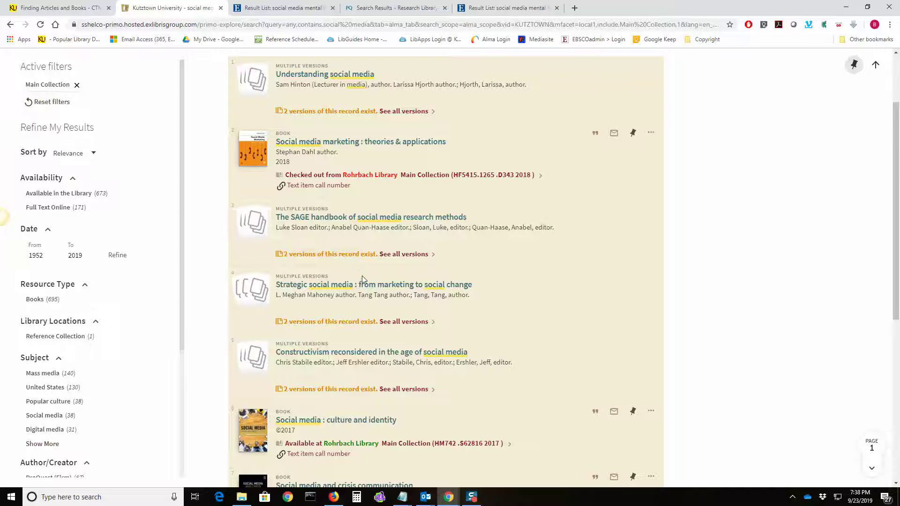
{"action": "scroll", "coordinate": [359, 270], "scroll_direction": "down", "scroll_amount": 1}
{"action": "scroll", "coordinate": [363, 284], "scroll_direction": "down", "scroll_amount": 2}
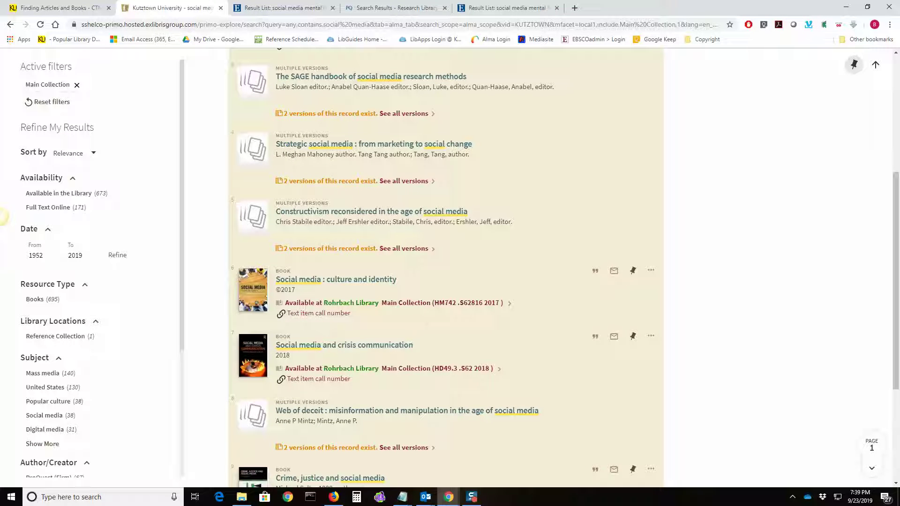
{"action": "left_click", "coordinate": [0, 217]}
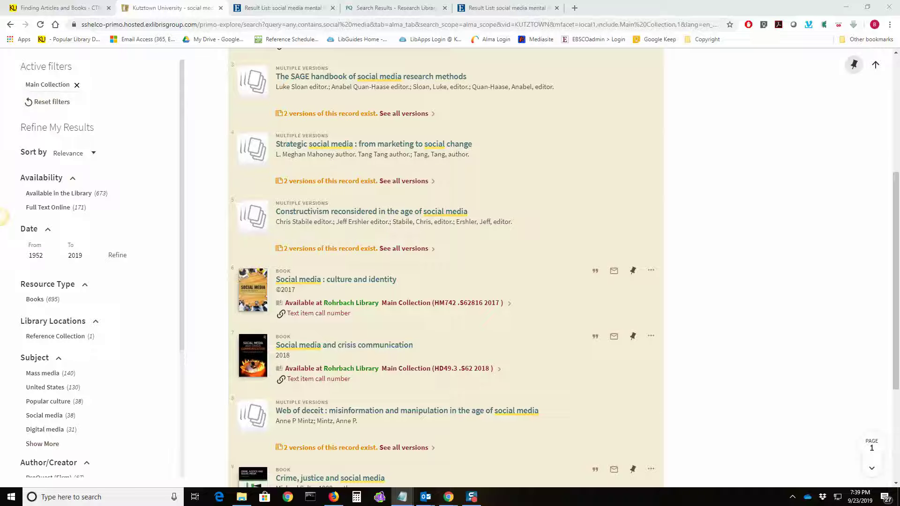
{"action": "left_click", "coordinate": [73, 8]}
{"action": "scroll", "coordinate": [516, 169], "scroll_direction": "up", "scroll_amount": 1}
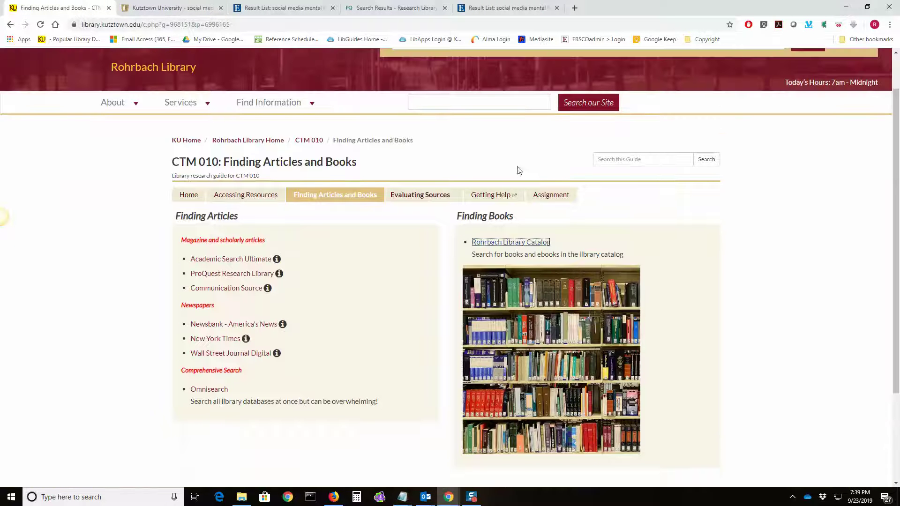